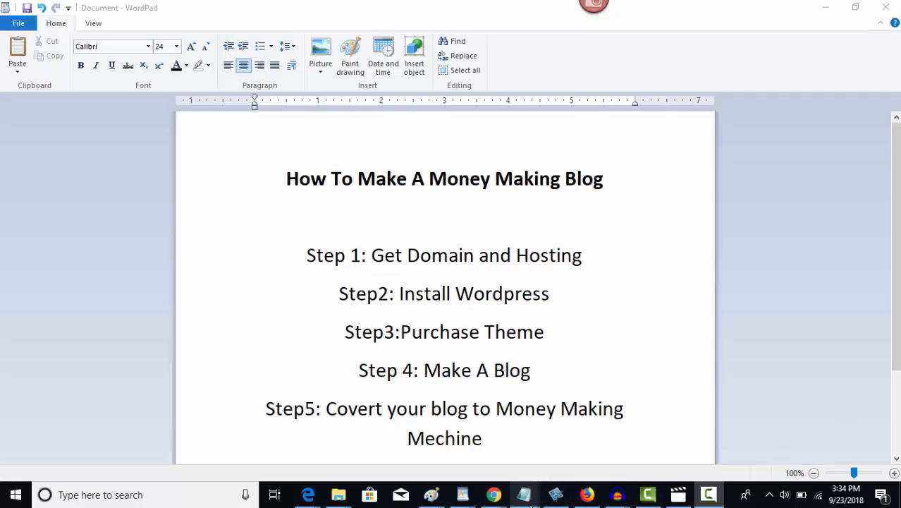
# Switch to Firefox and open the hostgator.com website.
pyautogui.click(586, 494)
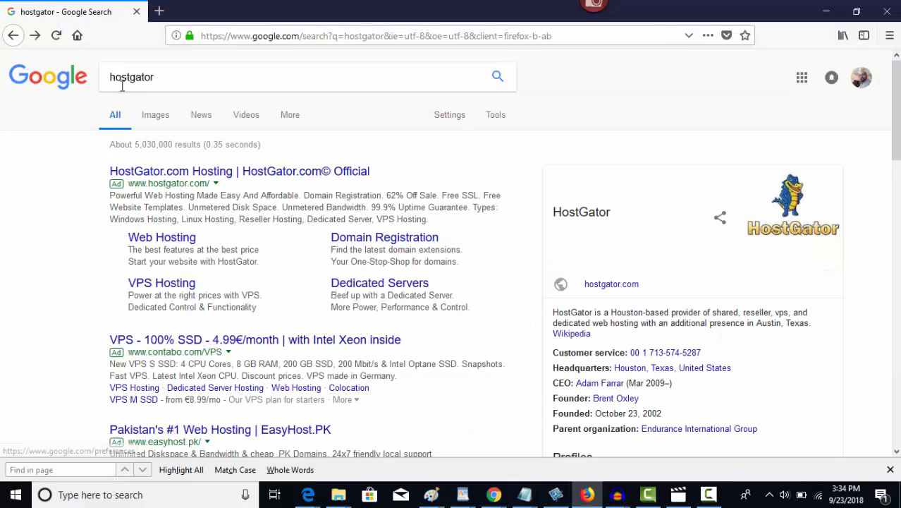
pyautogui.click(221, 36)
pyautogui.write('ho')
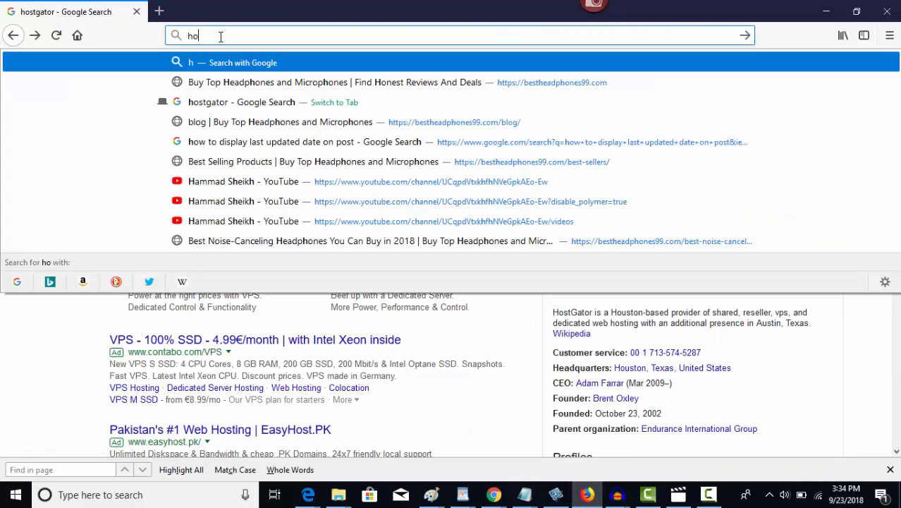
pyautogui.write('stga')
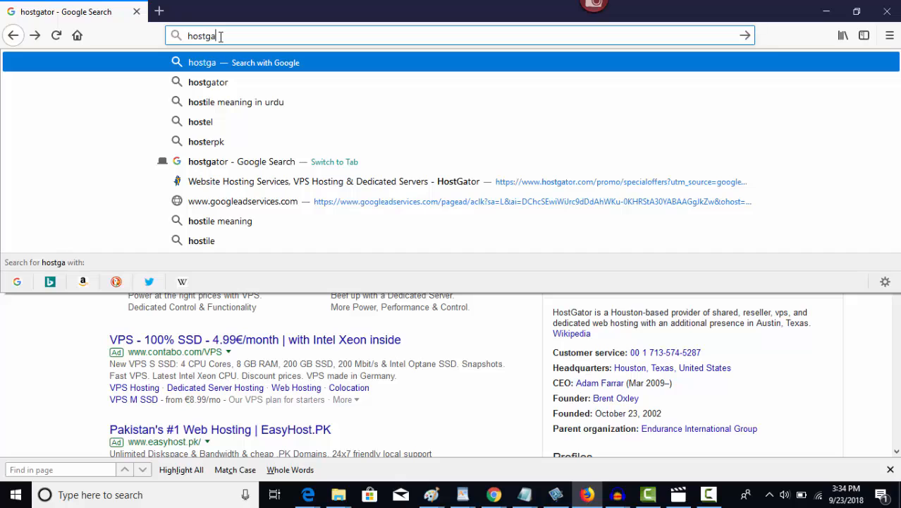
pyautogui.write('tor.com')
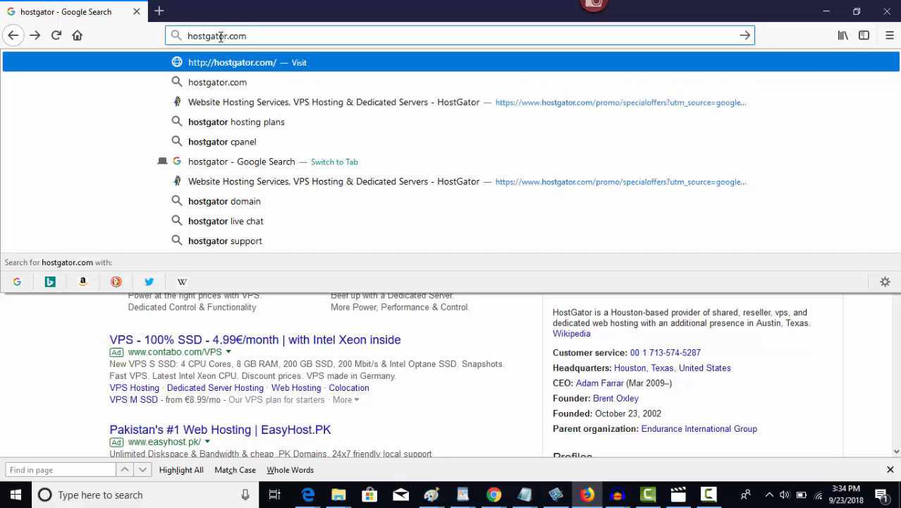
pyautogui.press('Return')
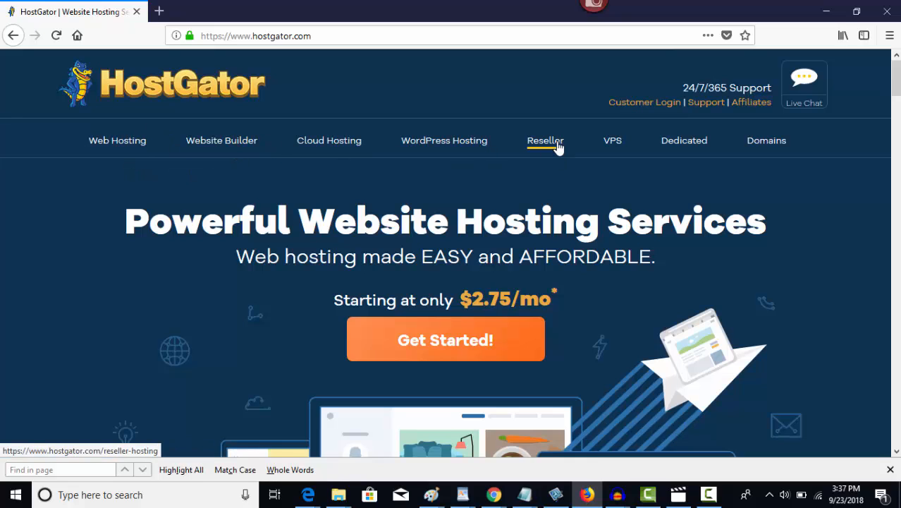
# Open the shared web hosting plans and choose to buy the Baby Plan.
pyautogui.click(119, 142)
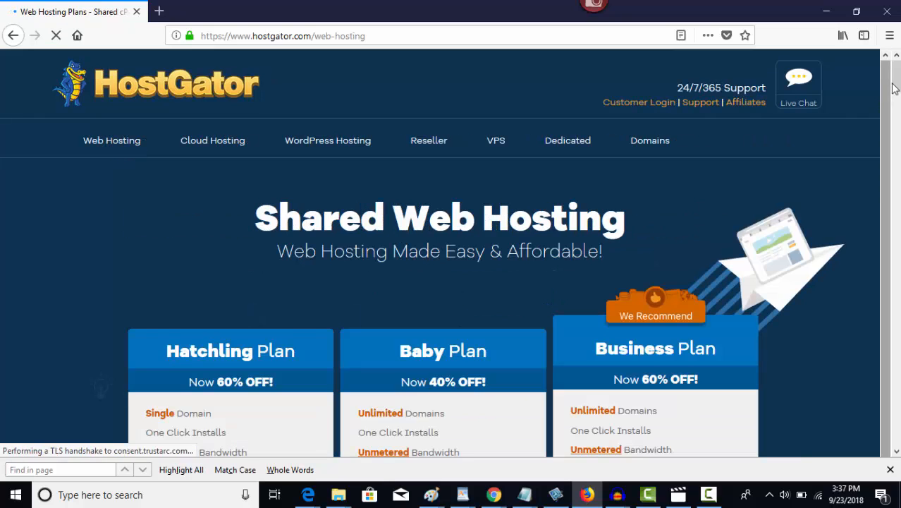
pyautogui.moveTo(894, 88); pyautogui.dragTo(897, 103)
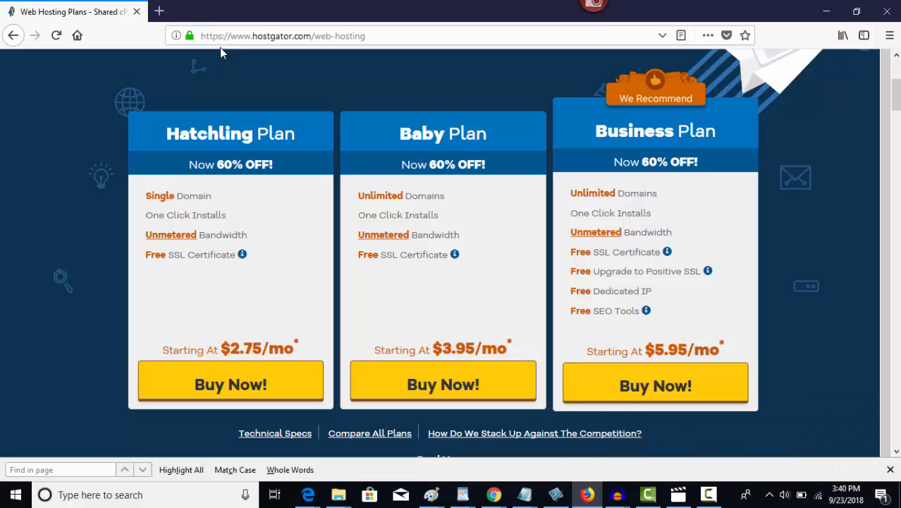
pyautogui.click(437, 384)
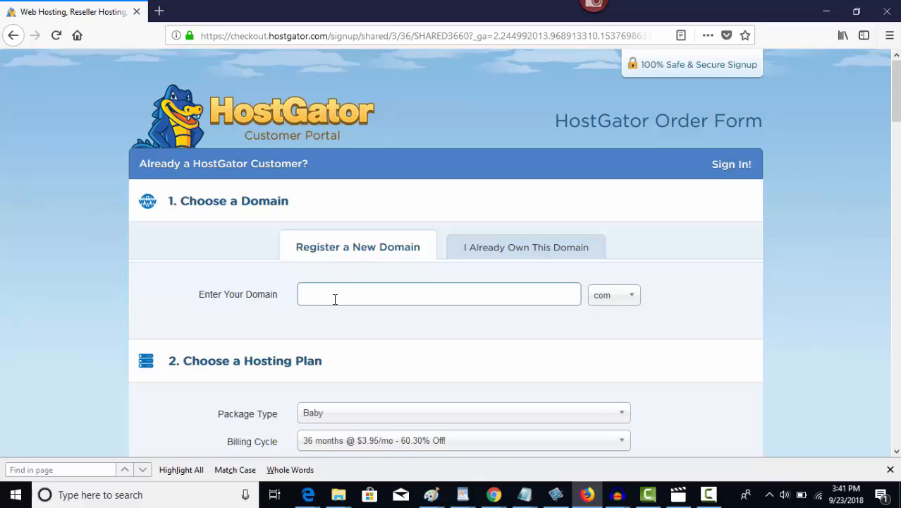
# Choose to register a new domain, enter flag23 with the com extension, and dismiss the promotional offer.
pyautogui.click(310, 291)
pyautogui.click(492, 248)
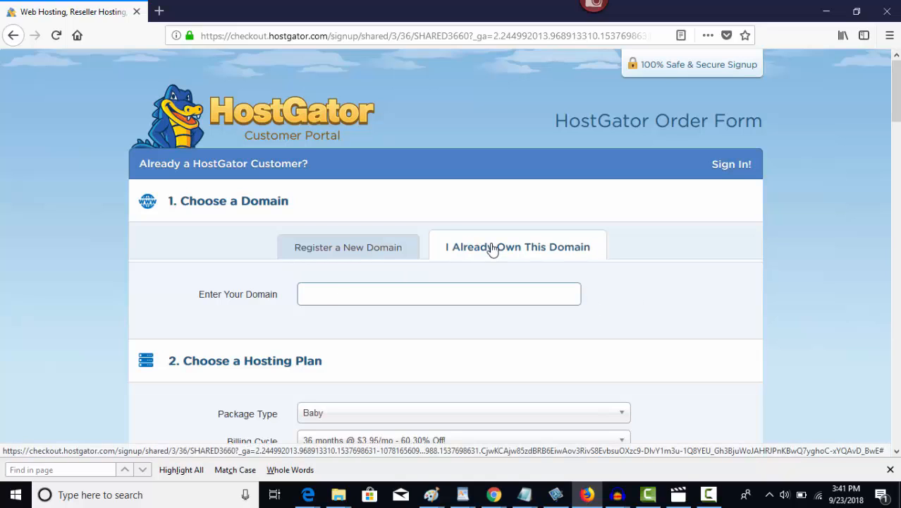
pyautogui.click(339, 250)
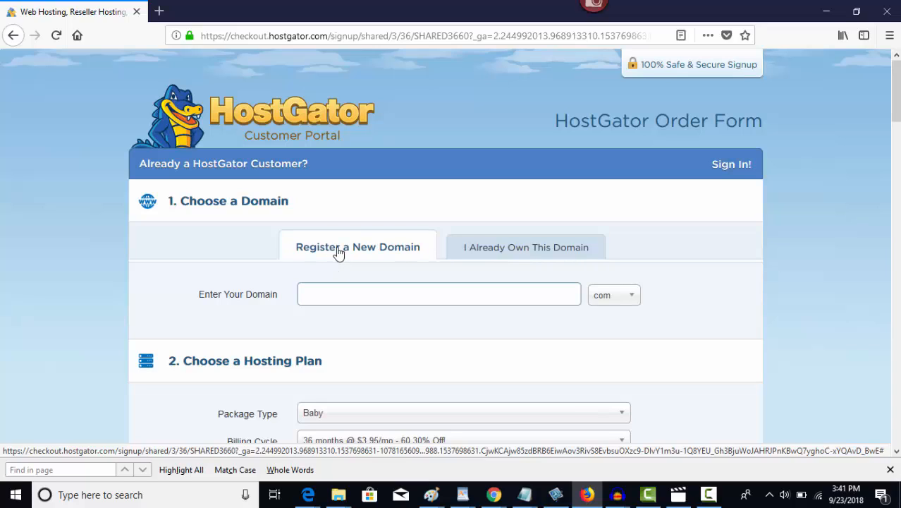
pyautogui.click(319, 300)
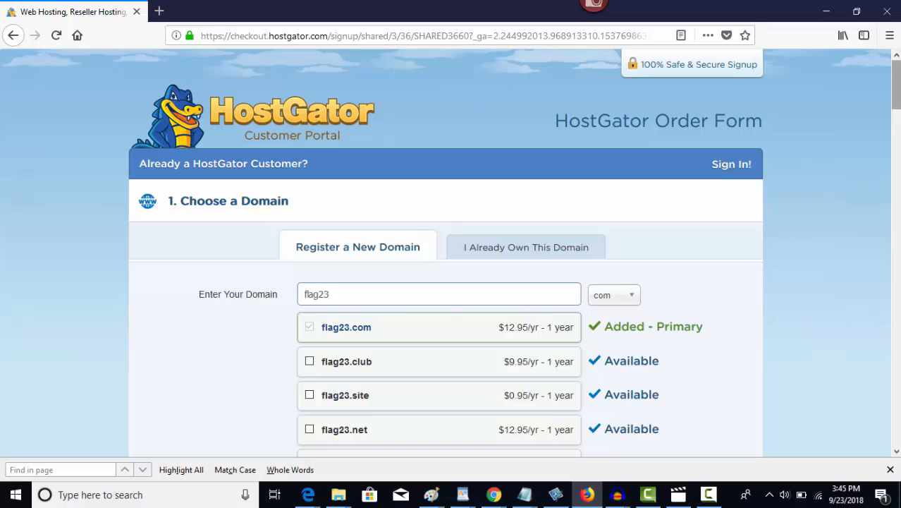
pyautogui.scroll(-3, 893, 91)
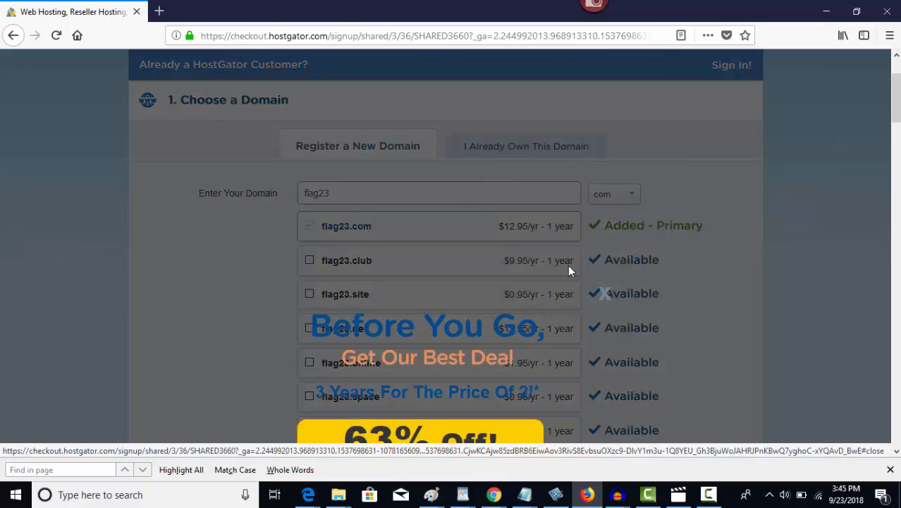
pyautogui.click(603, 294)
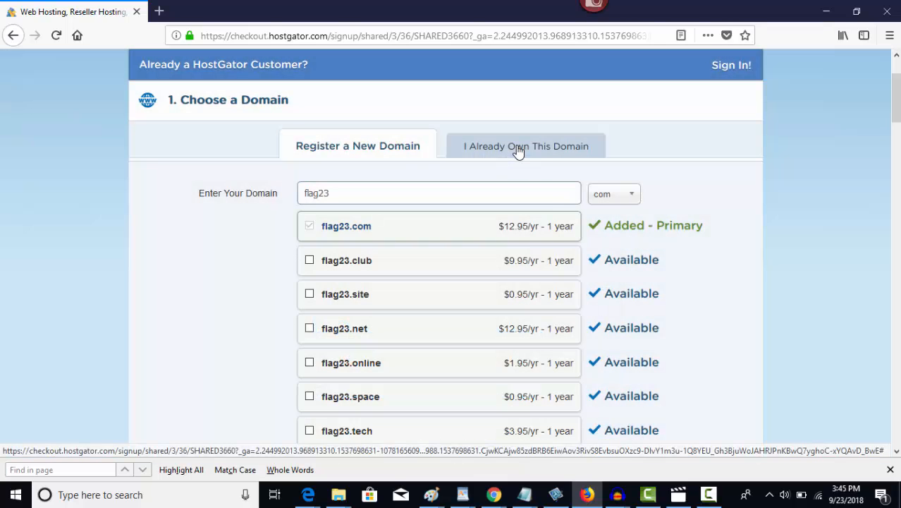
pyautogui.click(518, 151)
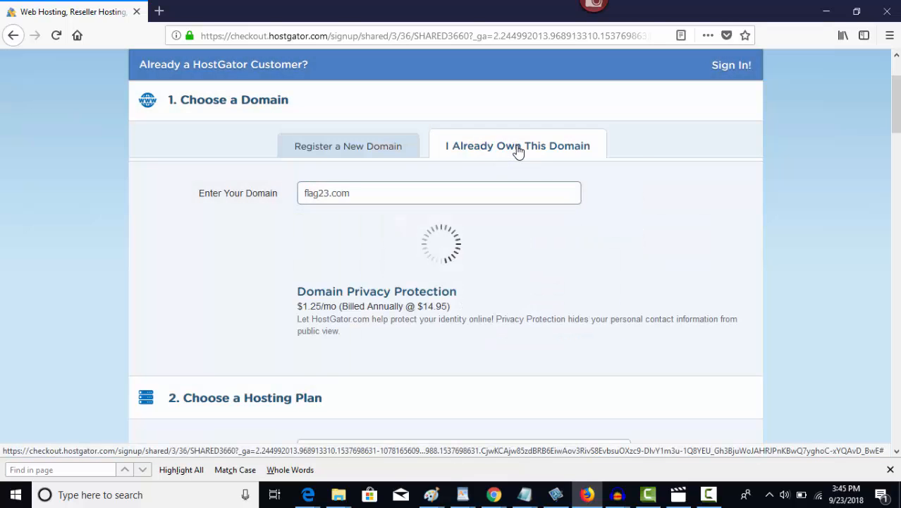
pyautogui.click(364, 149)
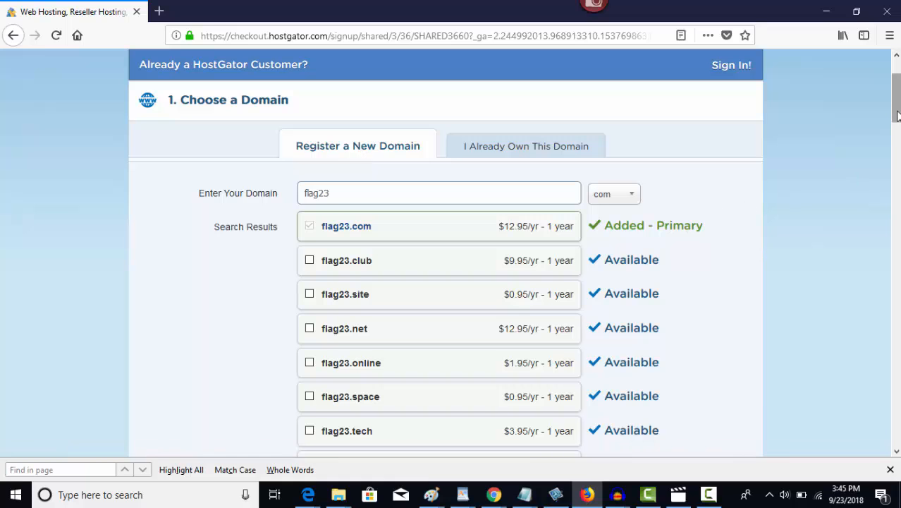
# Set the Baby hosting plan's billing cycle to 12 months @ $8.95/mo.
pyautogui.moveTo(897, 115); pyautogui.dragTo(896, 227)
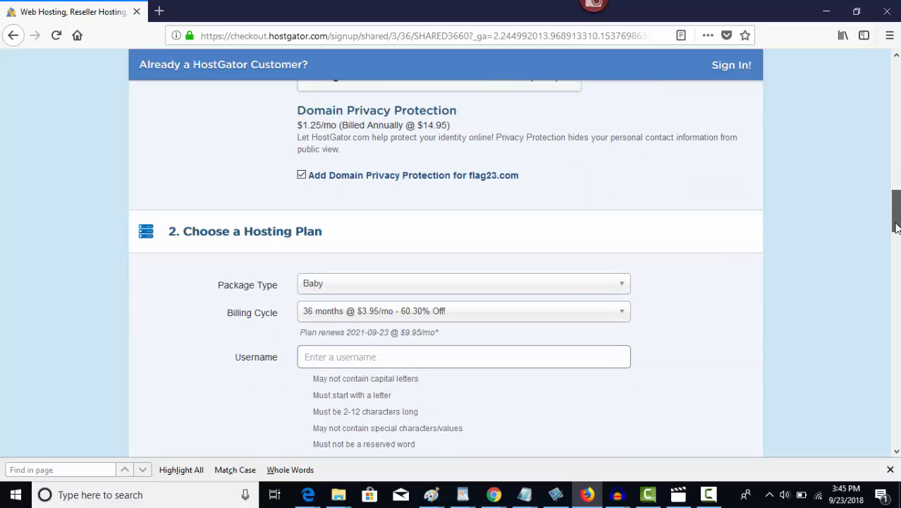
pyautogui.doubleClick(257, 231)
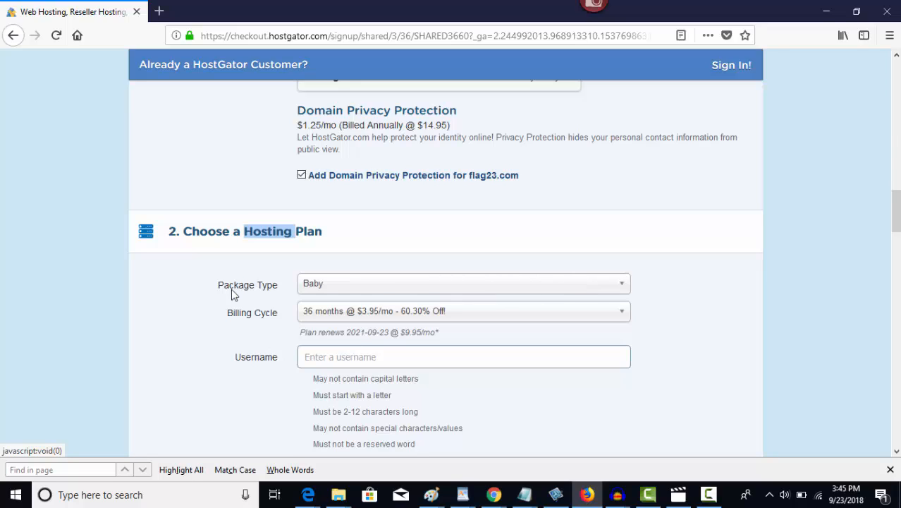
pyautogui.click(625, 316)
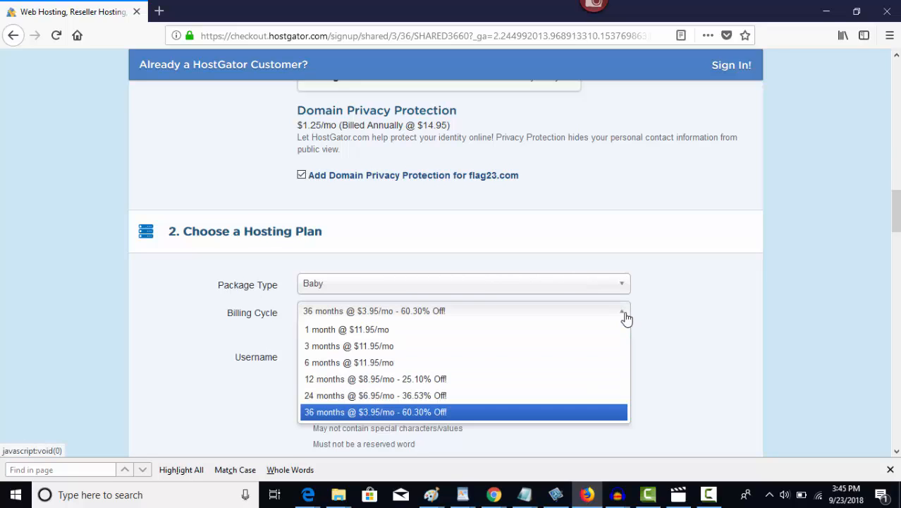
pyautogui.click(340, 382)
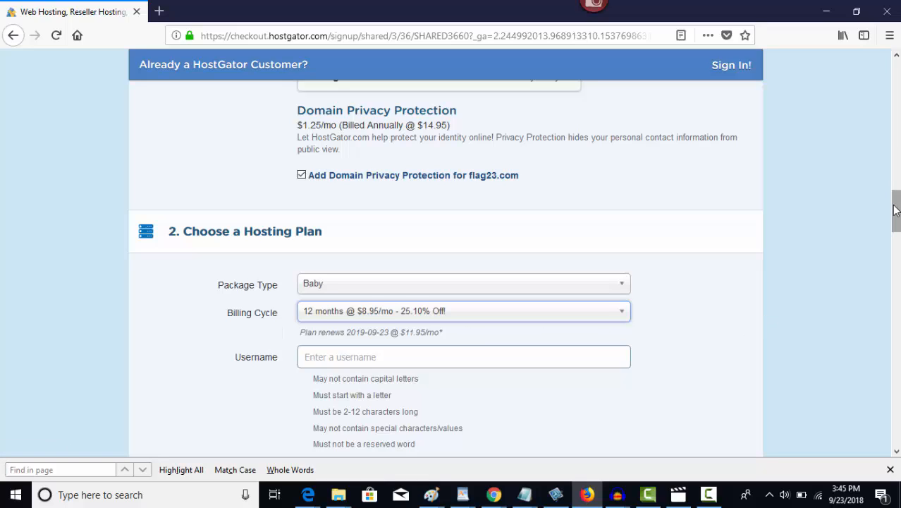
# Review the username, security PIN, billing info and payment fields of the order form.
pyautogui.scroll(-3, 896, 209)
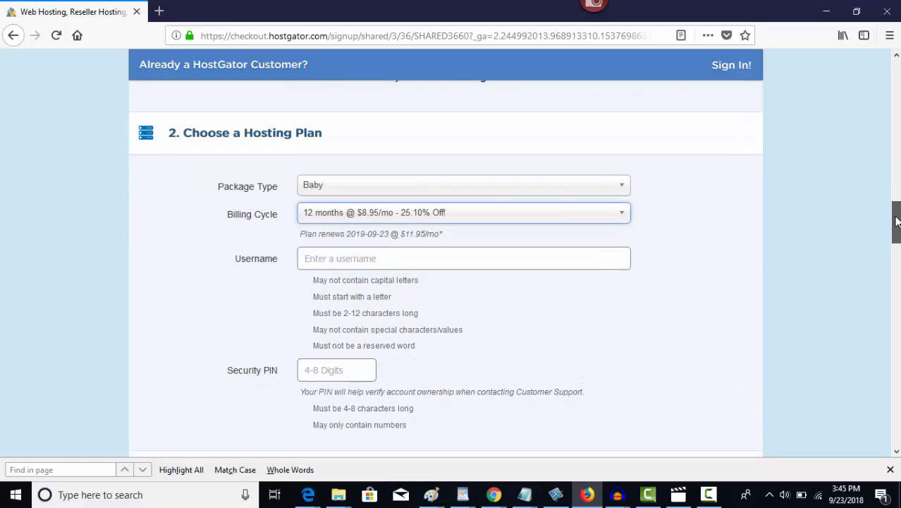
pyautogui.click(332, 266)
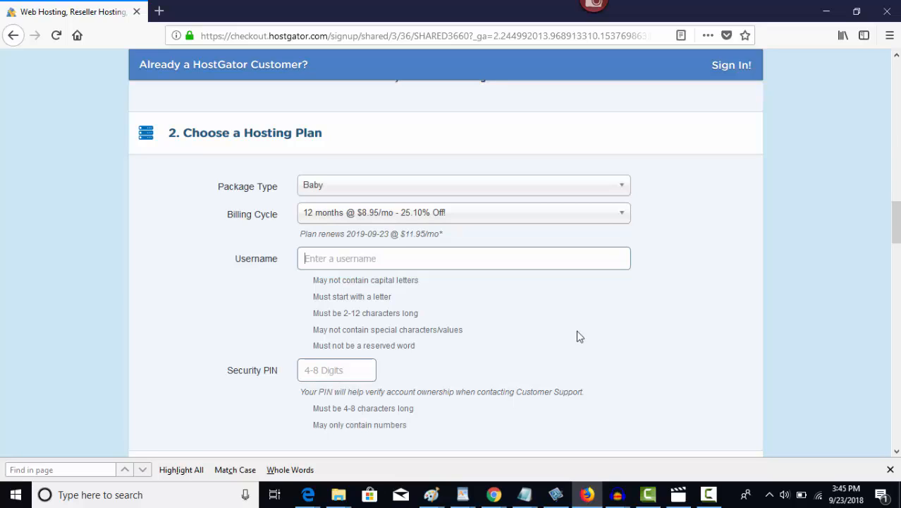
pyautogui.moveTo(895, 221); pyautogui.dragTo(895, 234)
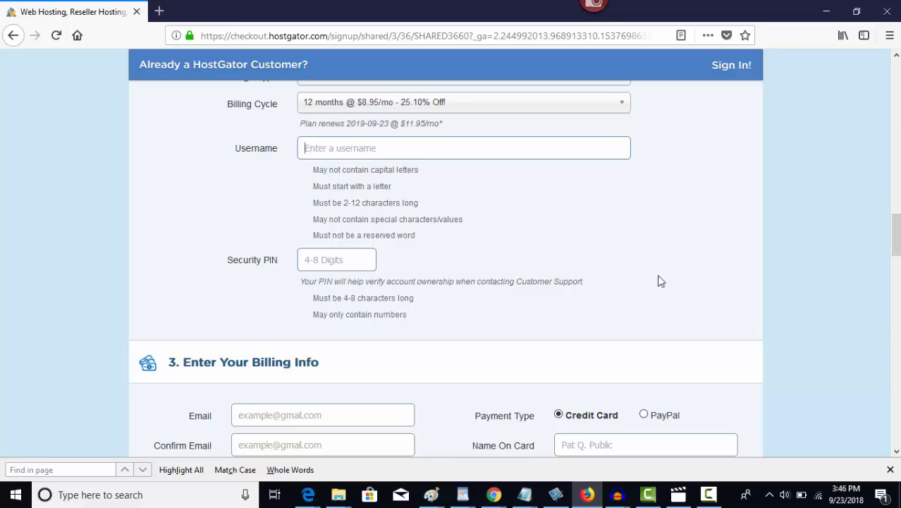
pyautogui.moveTo(897, 235); pyautogui.dragTo(897, 263)
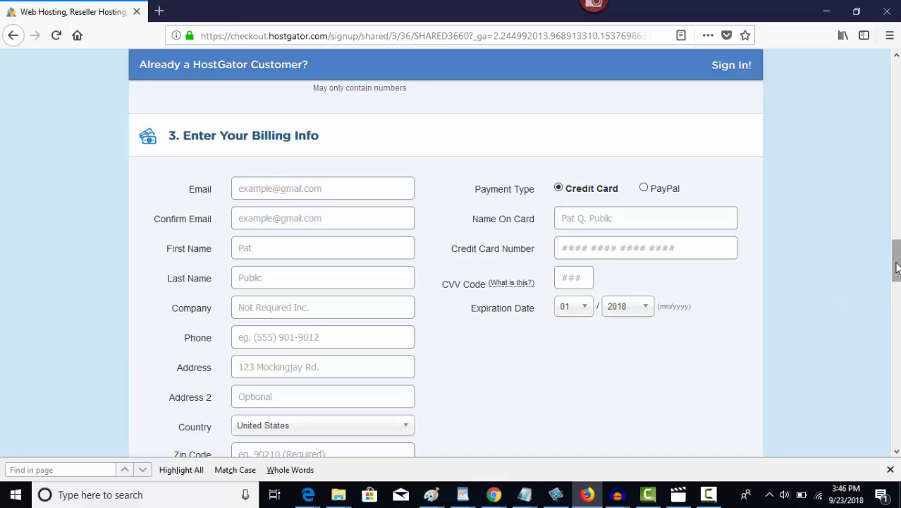
pyautogui.moveTo(896, 267)
pyautogui.mouseDown()
pyautogui.moveTo(897, 282)
pyautogui.moveTo(897, 260)
pyautogui.mouseUp()
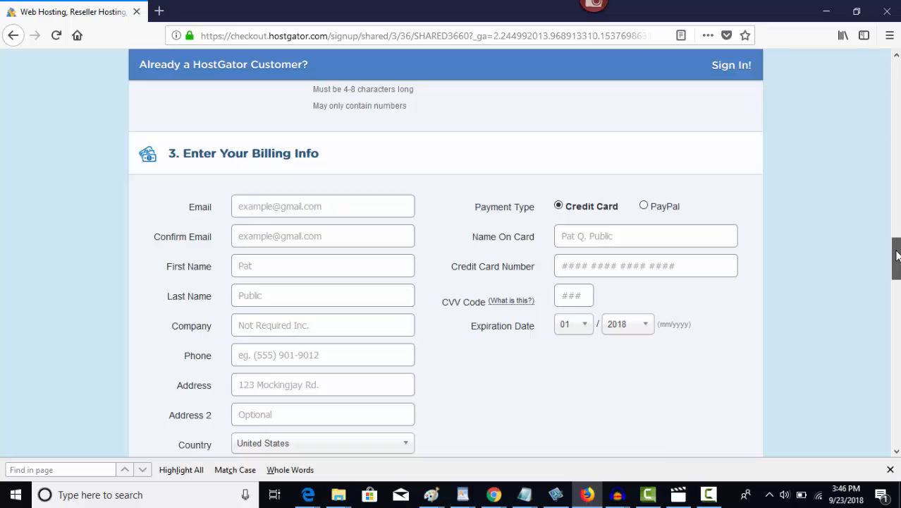
# Remove the SiteLock site protection and the CodeGuard site backup from the additional services.
pyautogui.moveTo(897, 256); pyautogui.dragTo(897, 305)
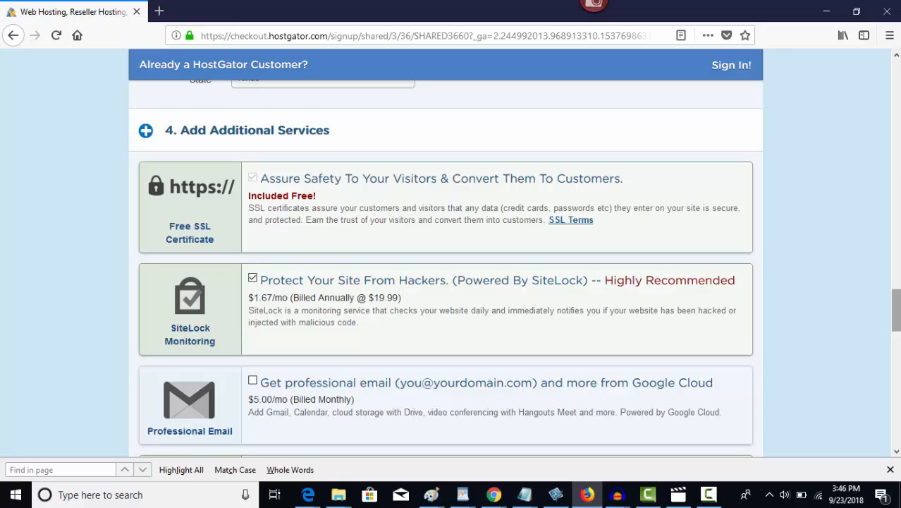
pyautogui.scroll(-3, 494, 287)
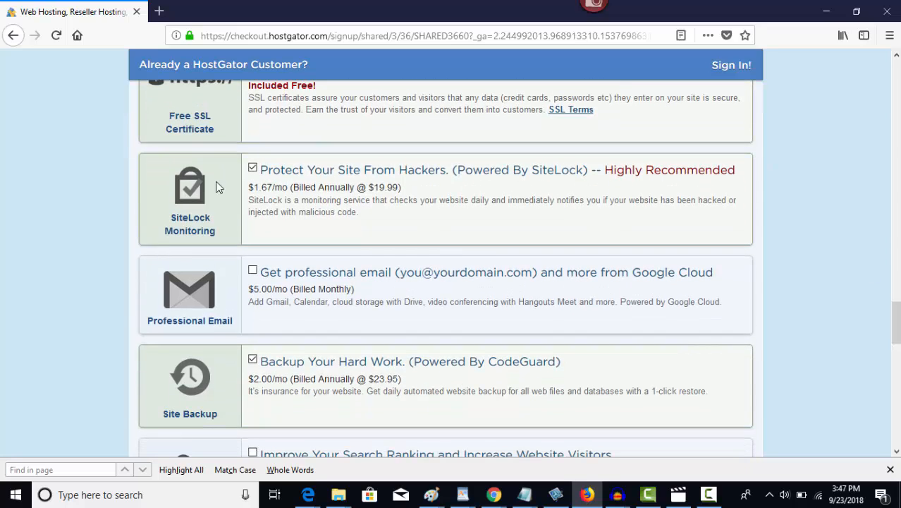
pyautogui.click(252, 169)
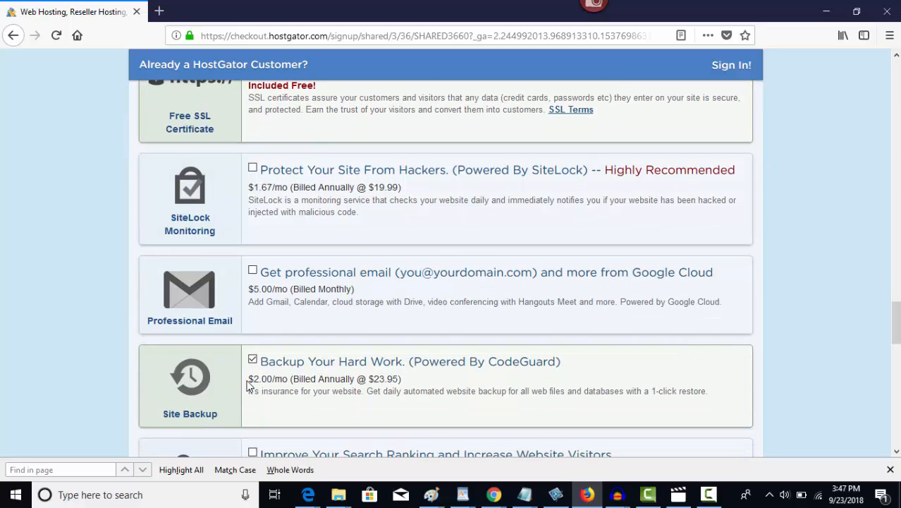
pyautogui.click(252, 359)
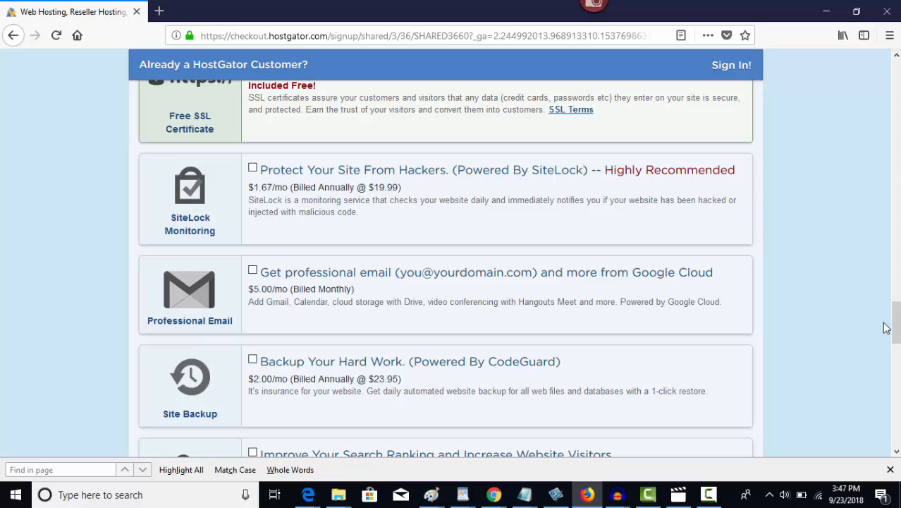
# Review the order details, checking the domain registration price and the discount.
pyautogui.moveTo(896, 324); pyautogui.dragTo(897, 386)
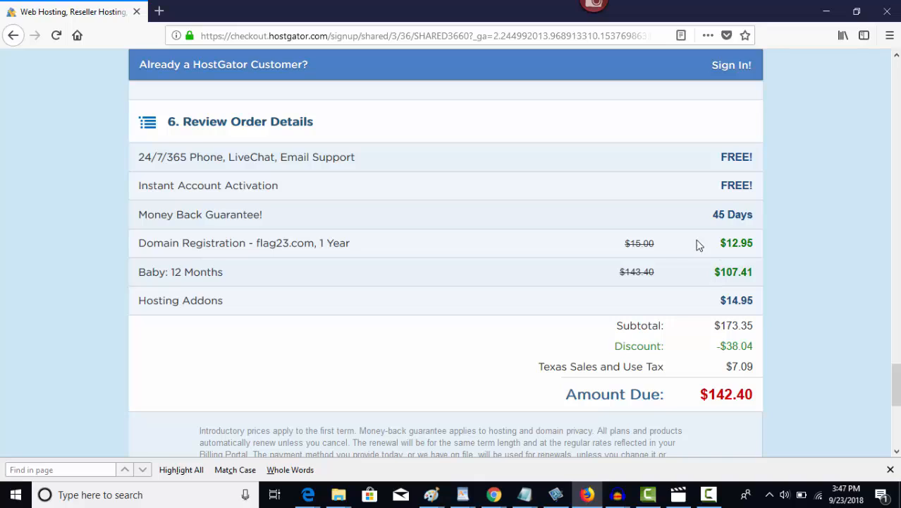
pyautogui.moveTo(727, 244); pyautogui.dragTo(734, 245)
pyautogui.moveTo(896, 395); pyautogui.dragTo(896, 370)
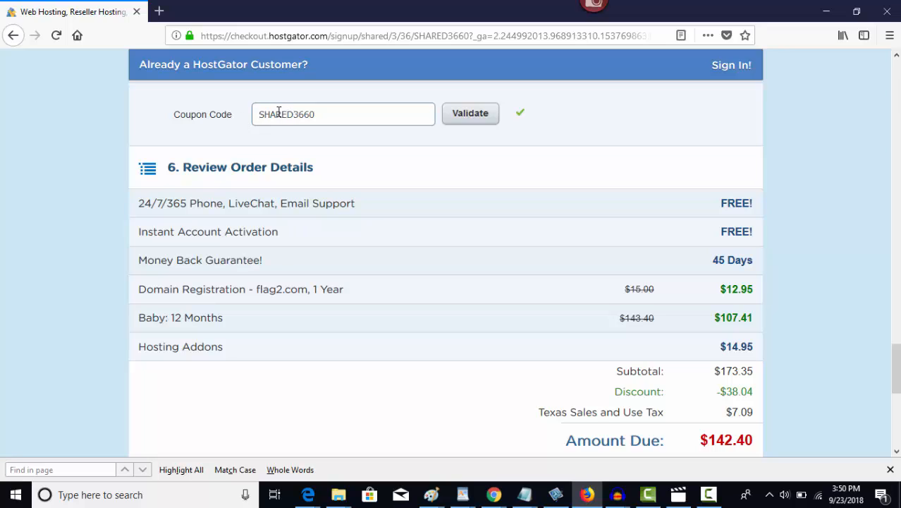
pyautogui.moveTo(722, 392); pyautogui.dragTo(733, 392)
# Replace the coupon code with welcome2018, validate it, and check the updated discount.
pyautogui.doubleClick(289, 114)
pyautogui.write('wel')
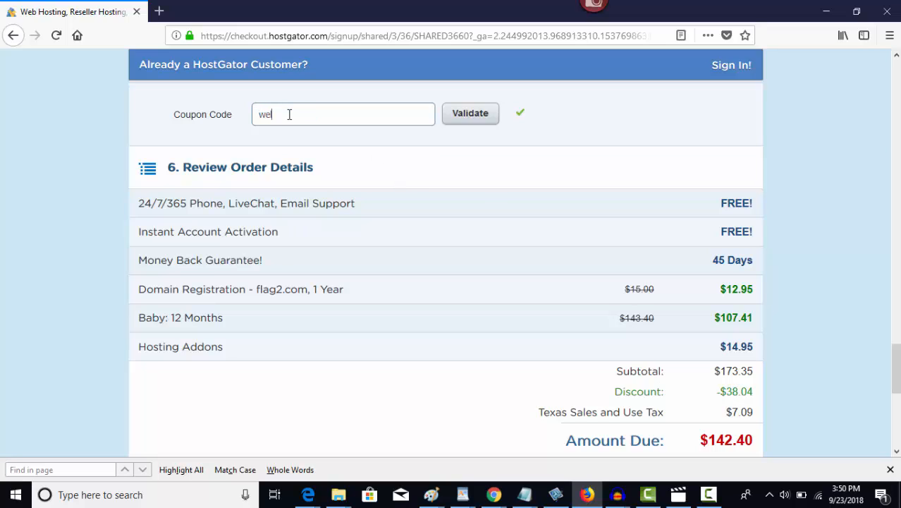
pyautogui.write('come2018')
pyautogui.click(478, 119)
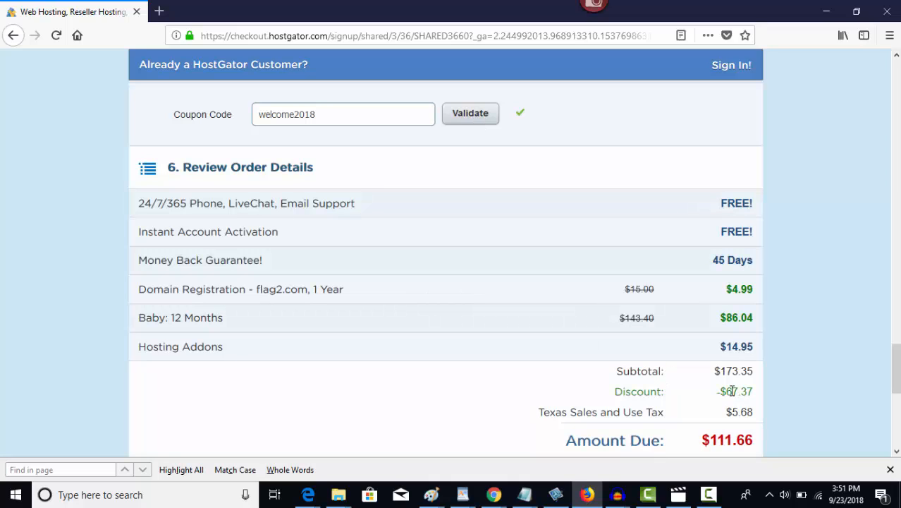
pyautogui.moveTo(725, 392); pyautogui.dragTo(755, 394)
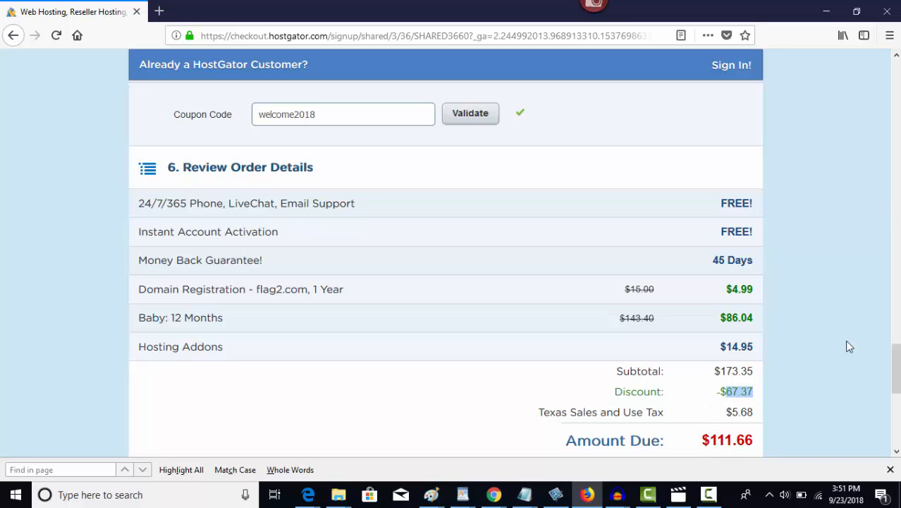
# Agree to HostGator's Terms of Service, Cancellation Policy and Privacy Policy, and review the order up to the checkout option.
pyautogui.scroll(1, 896, 361)
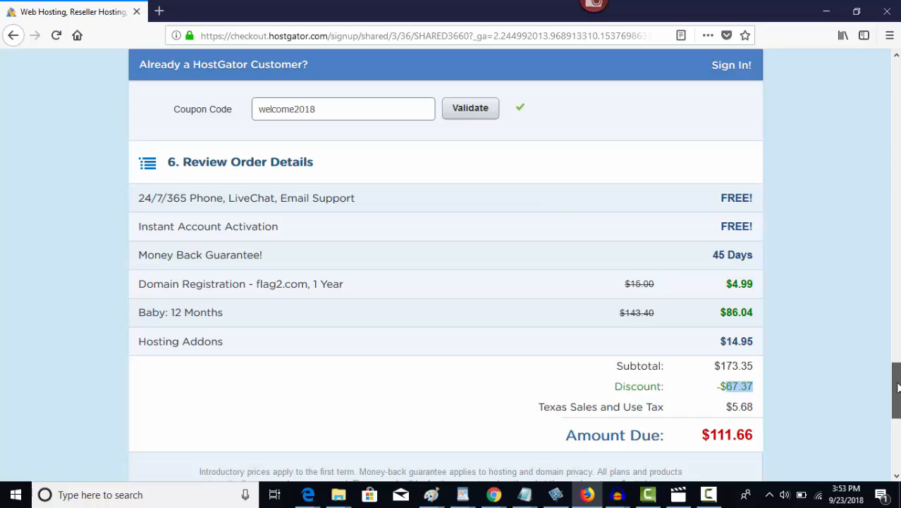
pyautogui.scroll(-4, 897, 388)
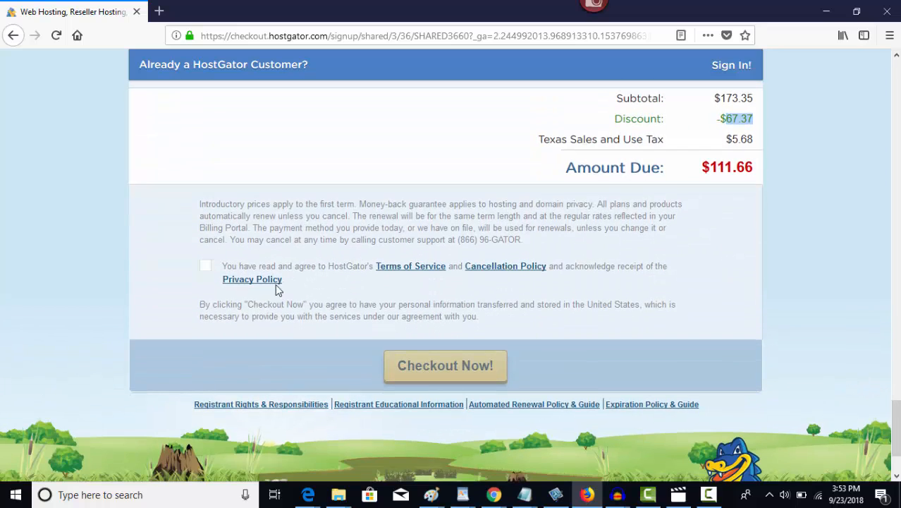
pyautogui.click(205, 266)
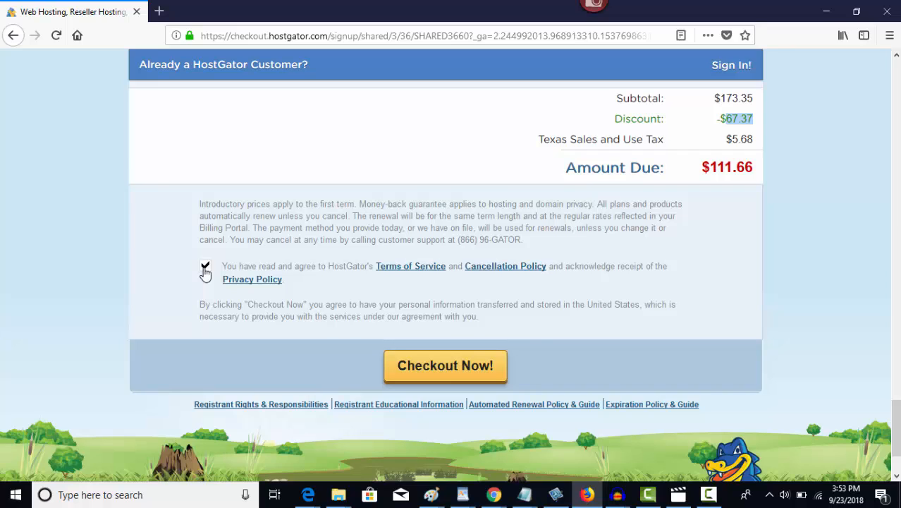
pyautogui.scroll(4, 205, 271)
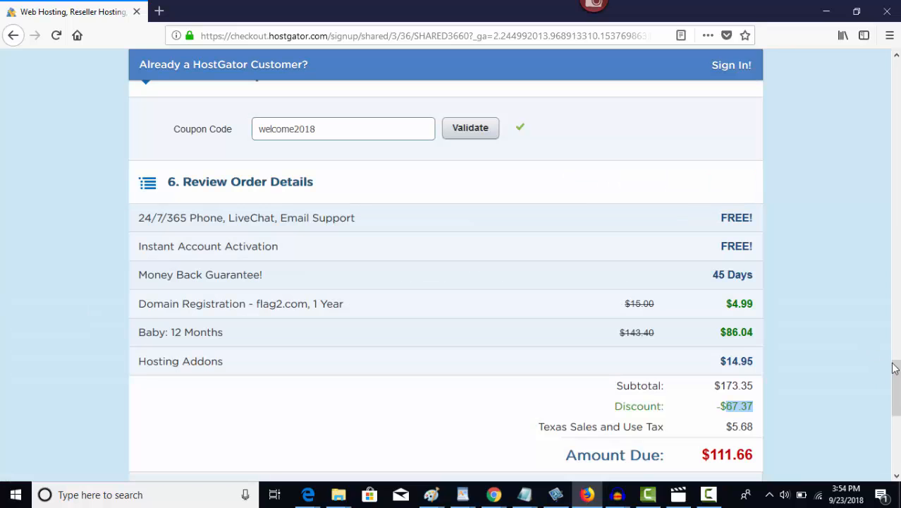
pyautogui.moveTo(897, 369); pyautogui.dragTo(897, 398)
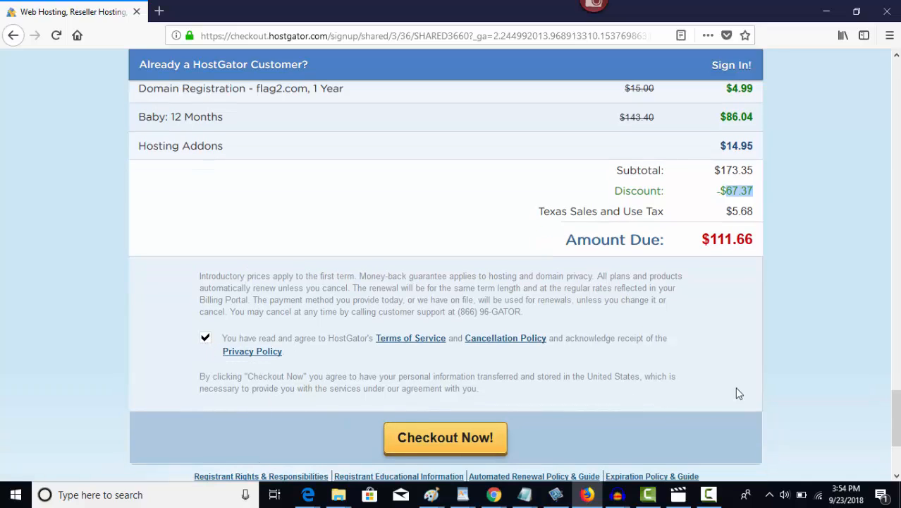
pyautogui.moveTo(895, 417); pyautogui.dragTo(895, 435)
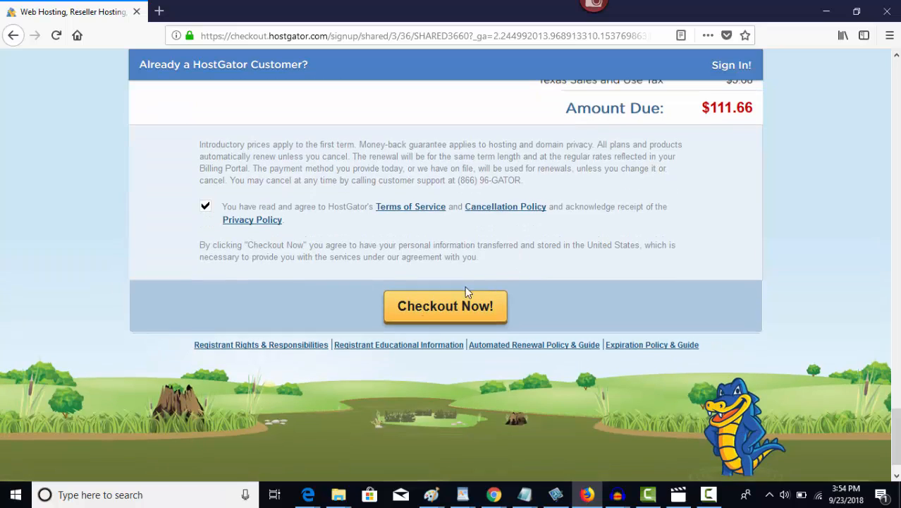